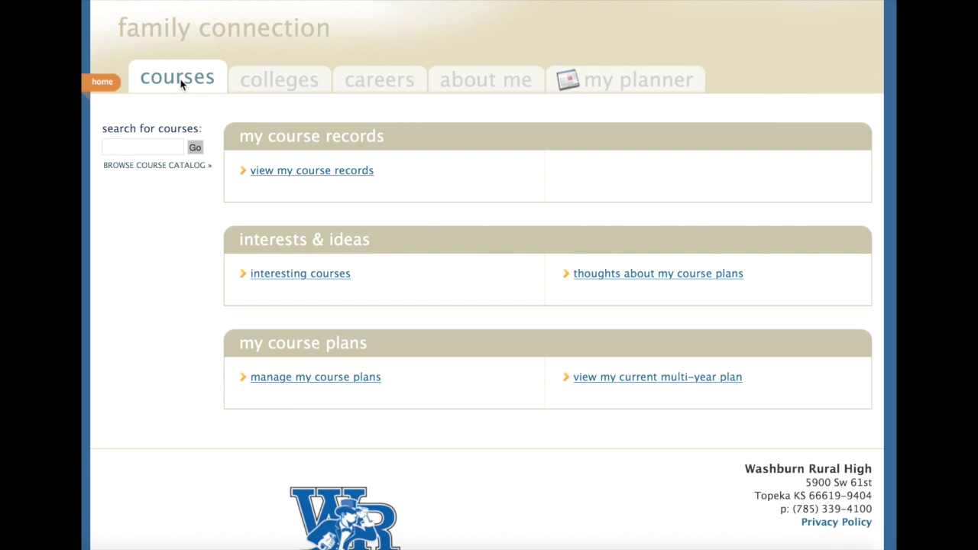
From the course plan manager, create a new draft plan from scratch
left_click(313, 385)
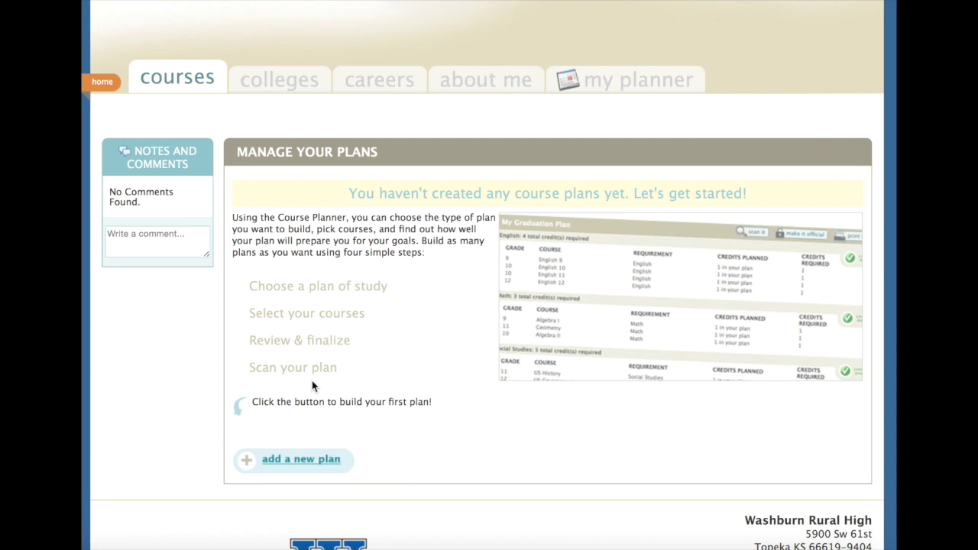
left_click(276, 460)
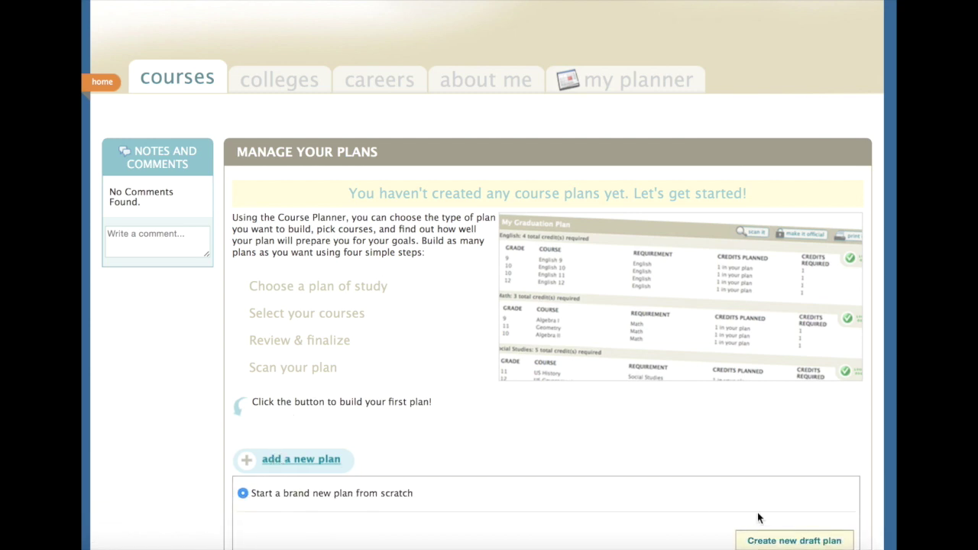
left_click(798, 541)
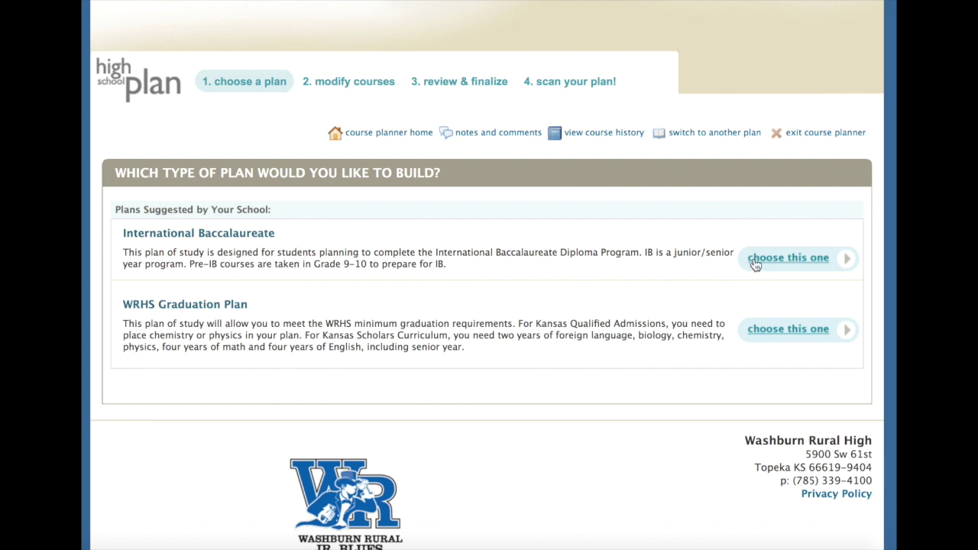
Choose the WRHS Graduation Plan as the basis for the new draft
left_click(763, 330)
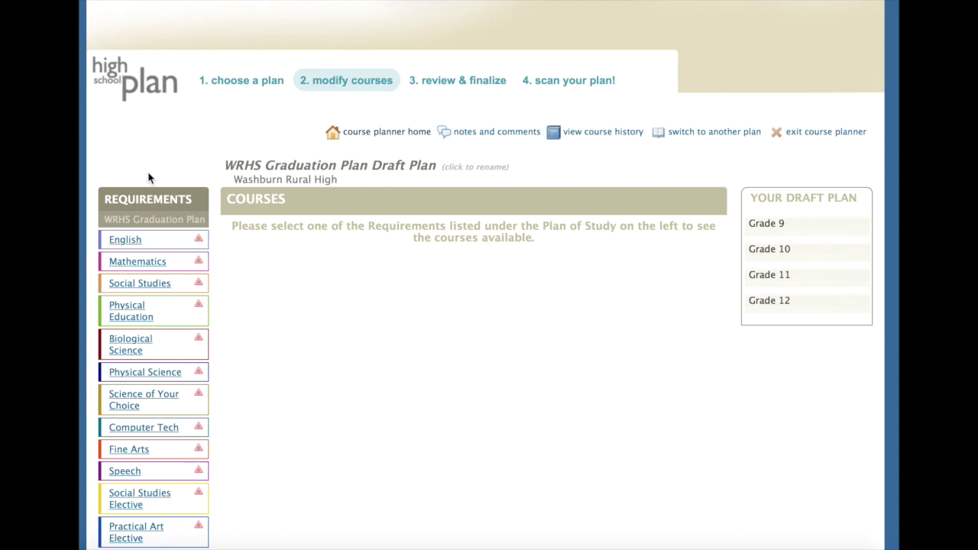
Under the English requirement, select English 9 (Fall) and English 9 (Spring) for Grade 9
left_click(129, 241)
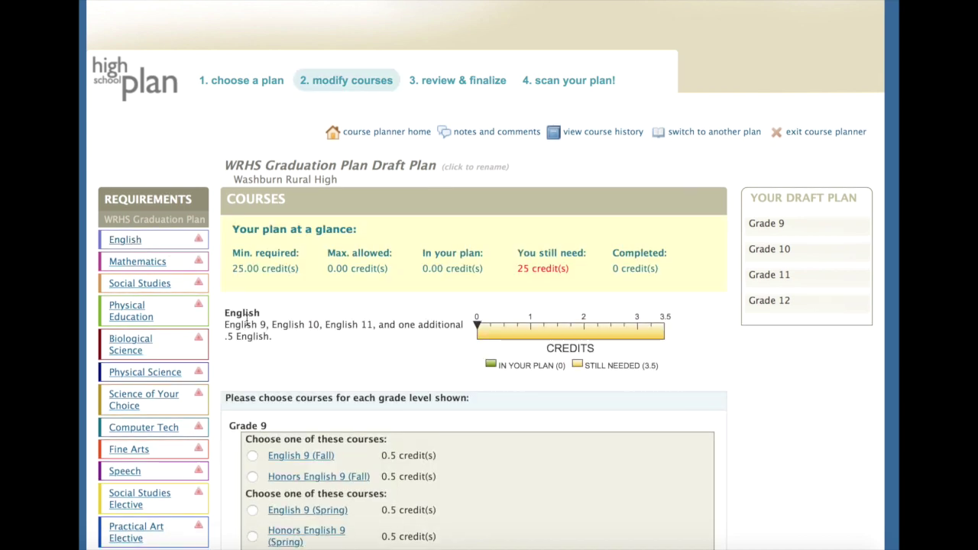
scroll(325, 388, "down", 2)
left_click(326, 388)
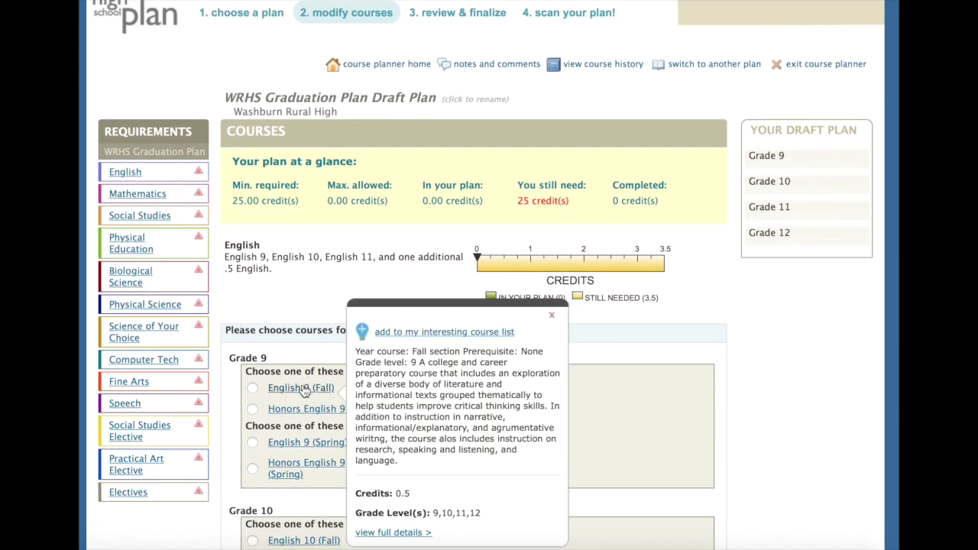
left_click(252, 388)
left_click(288, 449)
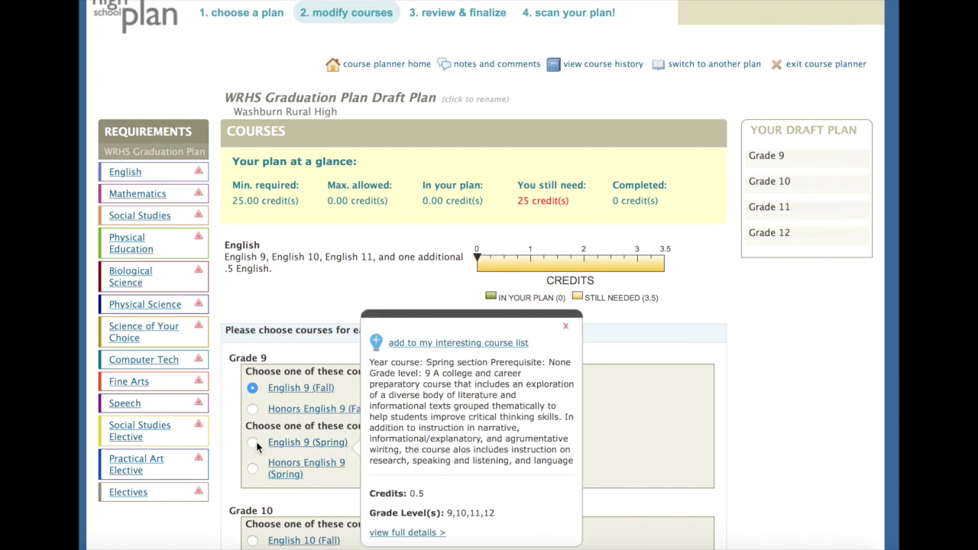
left_click(253, 443)
left_click(290, 395)
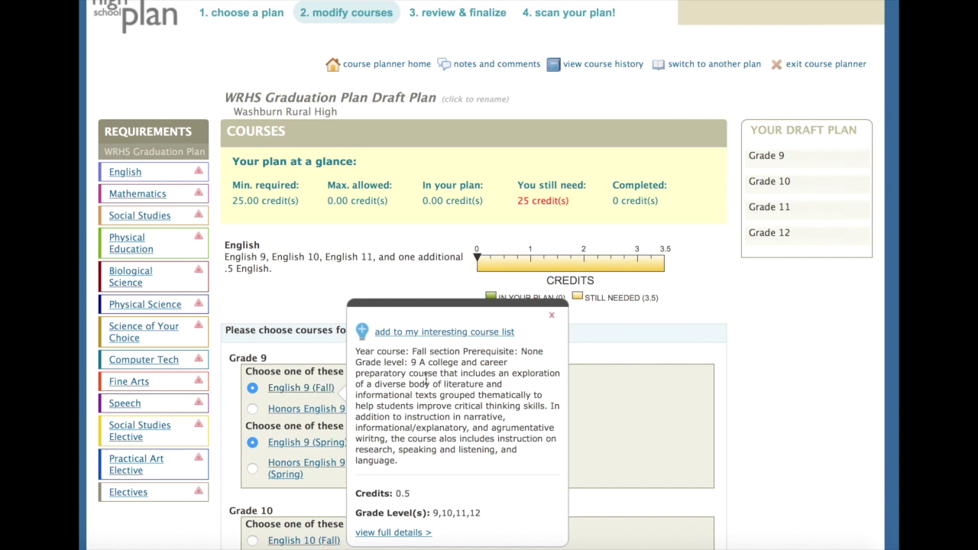
scroll(721, 346, "down", 3)
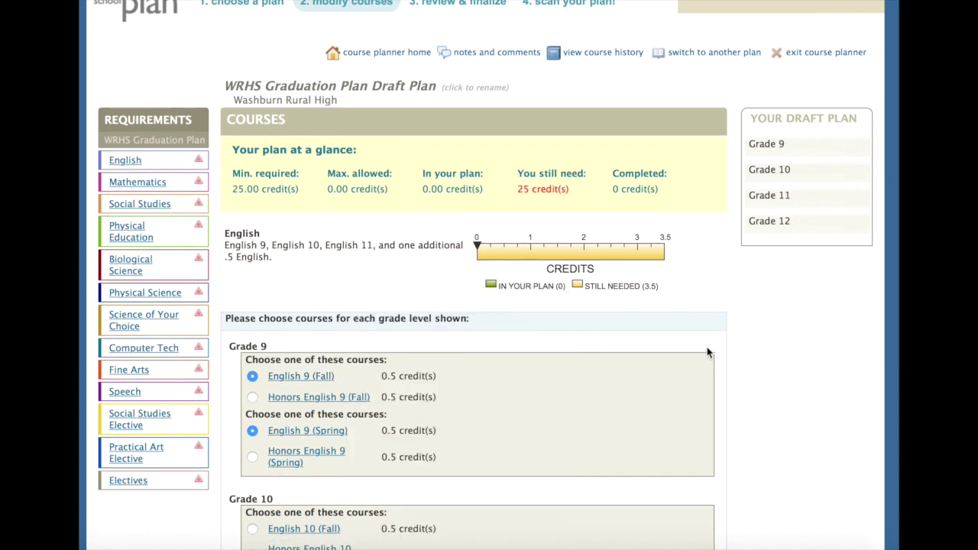
scroll(723, 349, "down", 10)
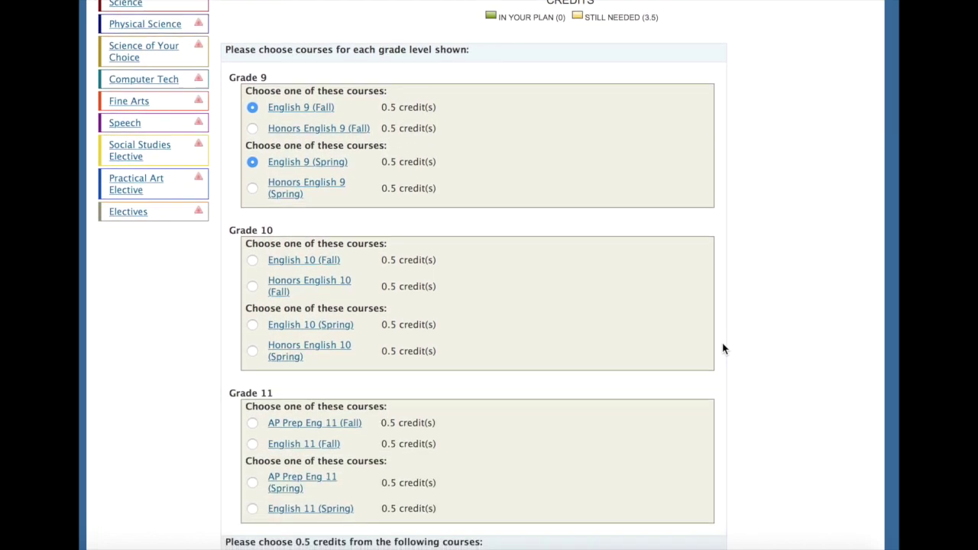
scroll(723, 349, "down", 10)
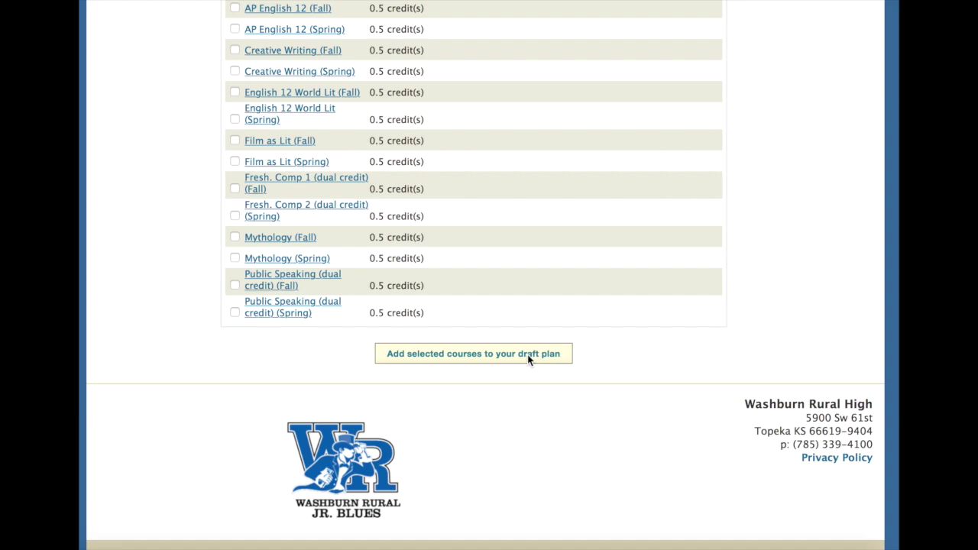
Add both English 9 courses to 9th grade, then remove English 9 (Fall) from the draft
left_click(527, 355)
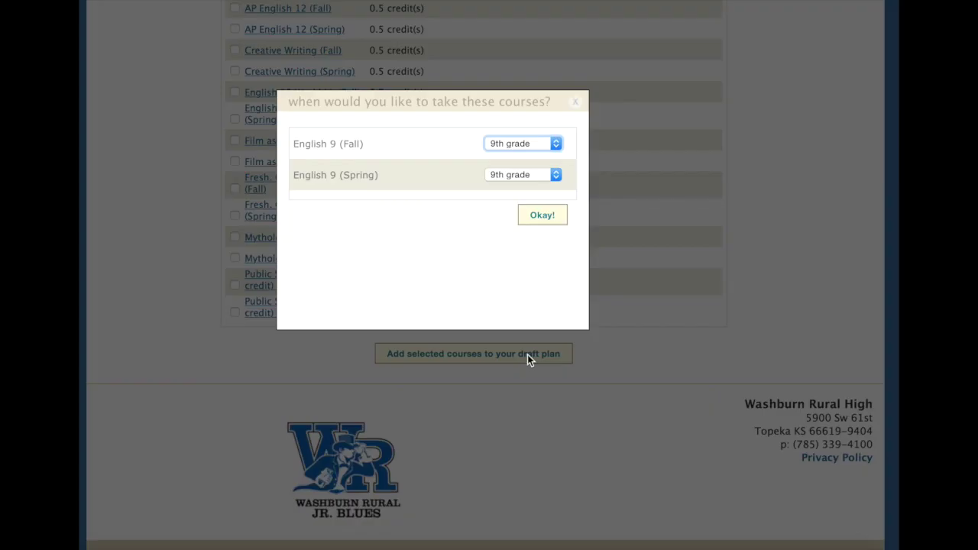
left_click(548, 217)
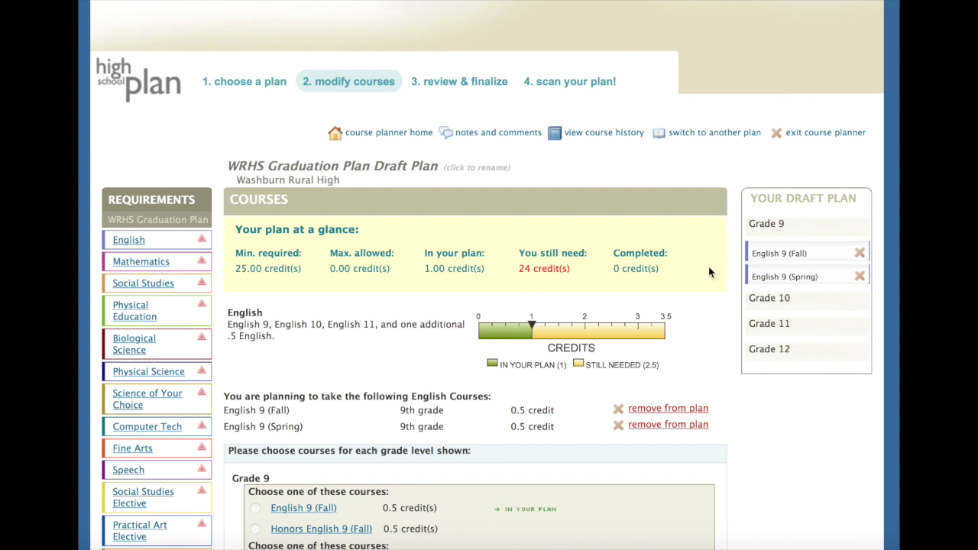
left_click(858, 254)
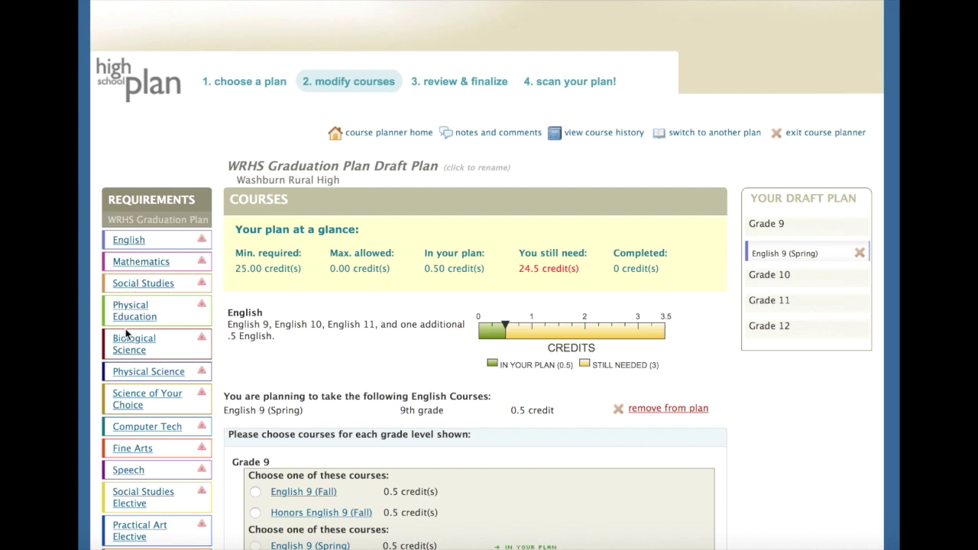
scroll(126, 334, "down", 2)
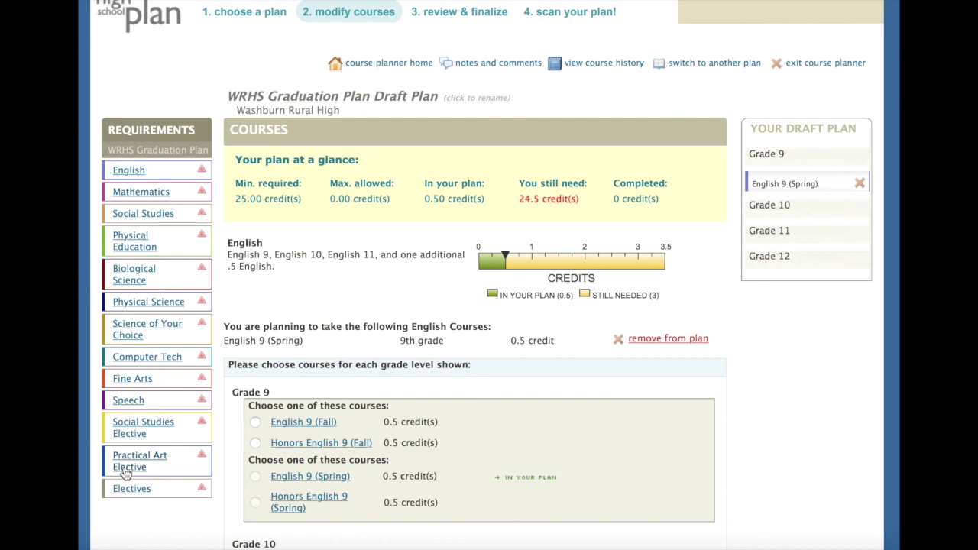
Add Integrated Math 1a and 1b – Algebra from Mathematics to 9th grade
left_click(145, 265)
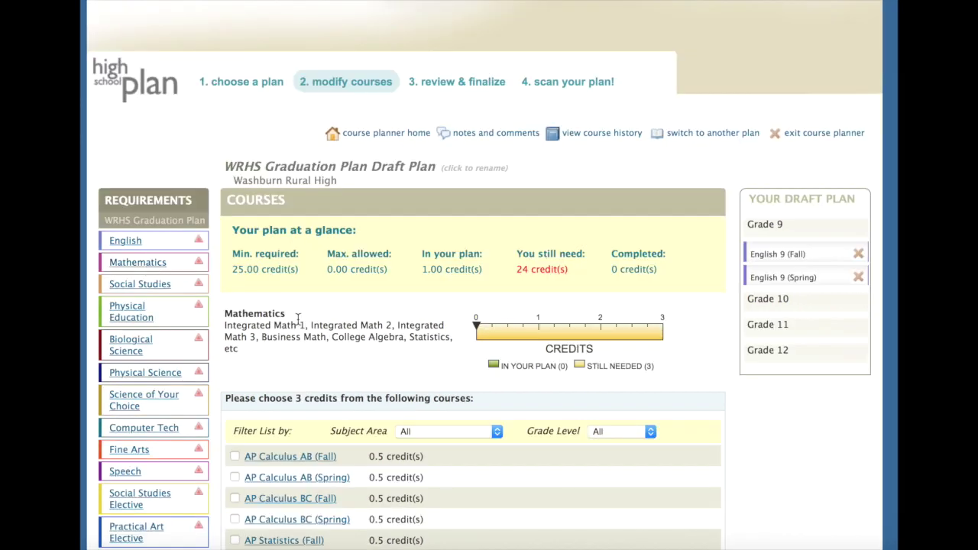
scroll(298, 318, "down", 3)
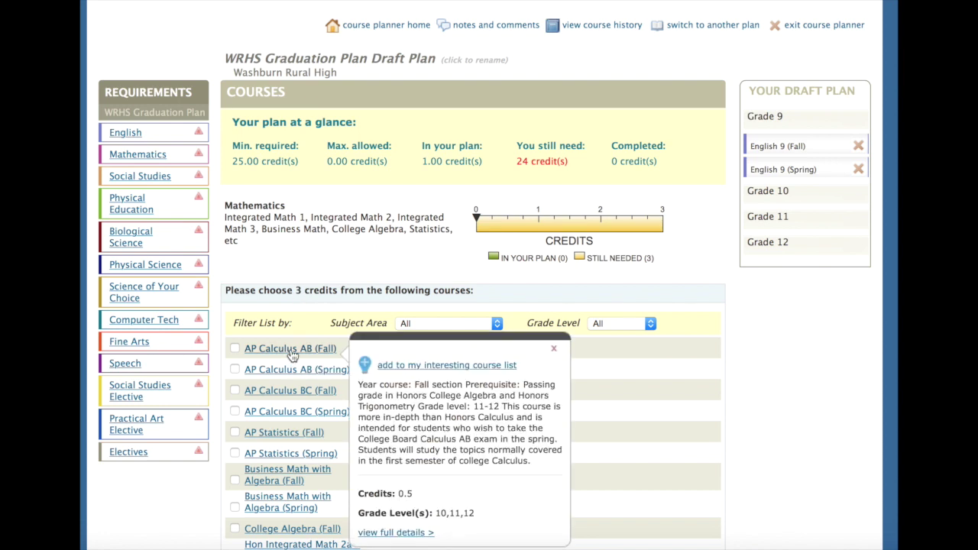
scroll(293, 356, "down", 5)
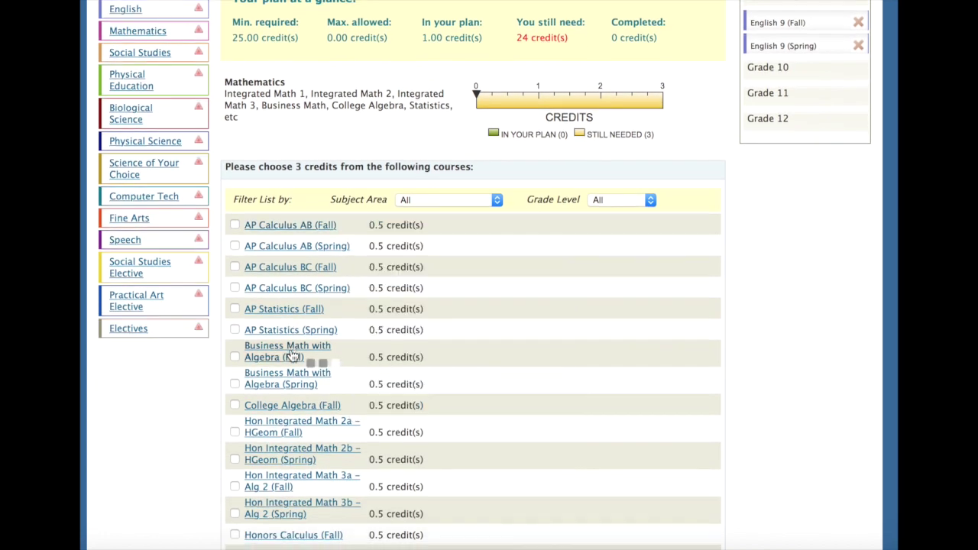
scroll(293, 356, "down", 6)
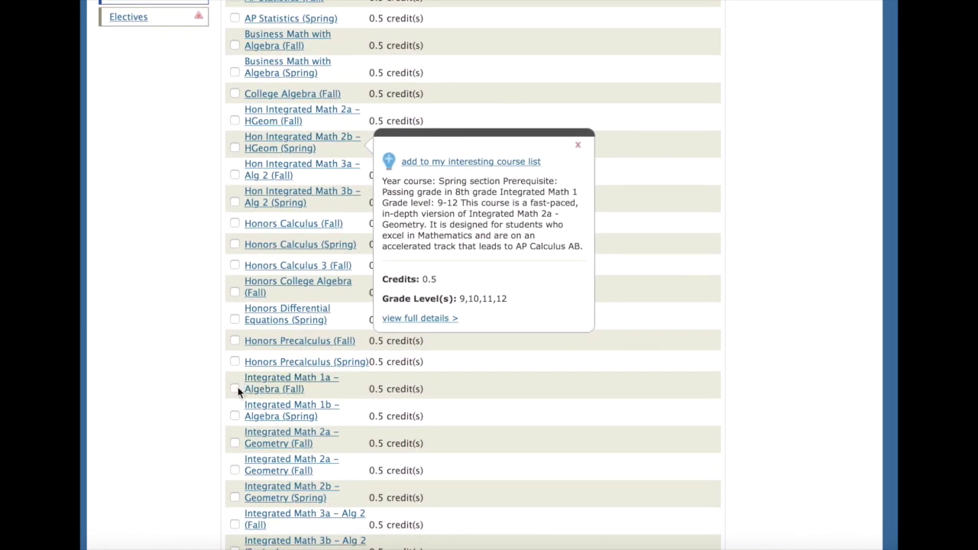
left_click(236, 391)
left_click(234, 415)
scroll(234, 416, "down", 3)
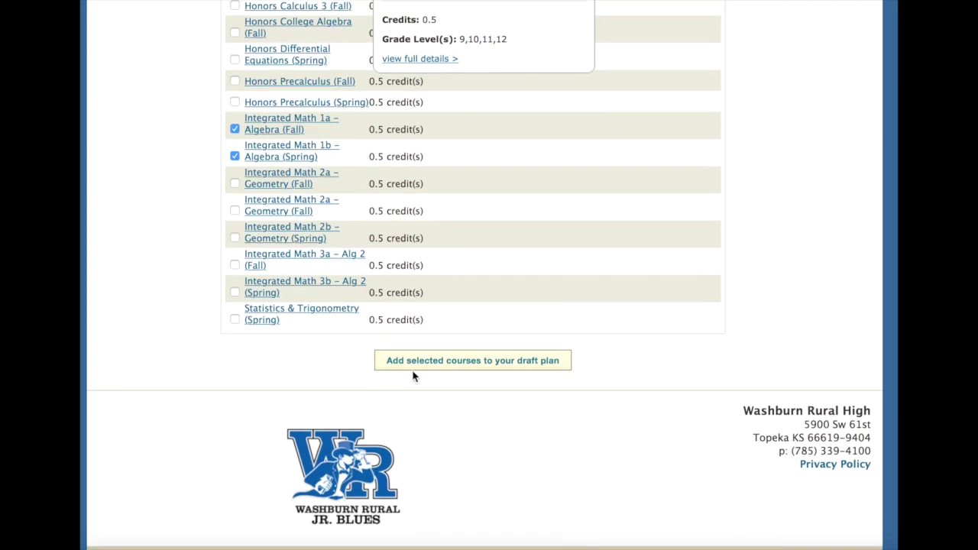
left_click(435, 362)
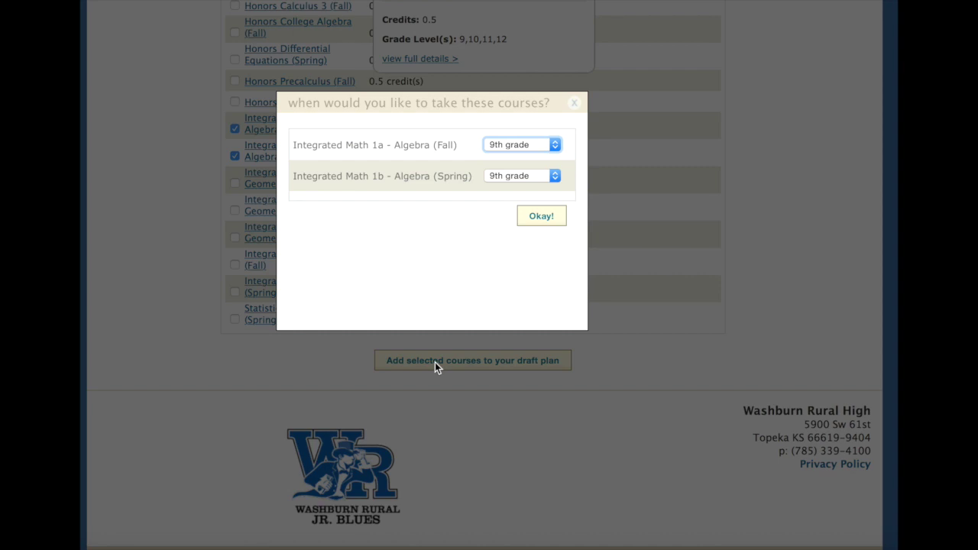
left_click(542, 216)
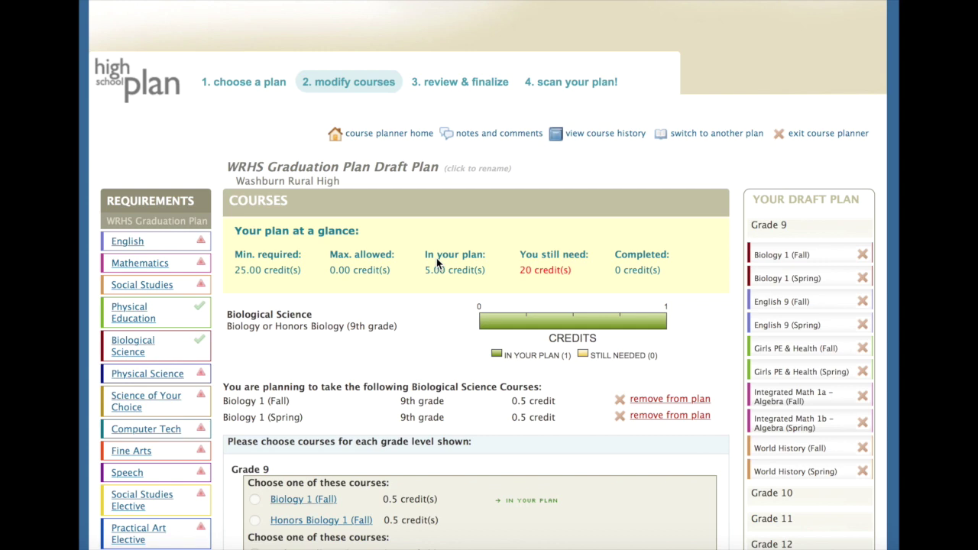
Bring up the Electives requirement's course list
scroll(359, 303, "down", 1)
scroll(359, 303, "down", 3)
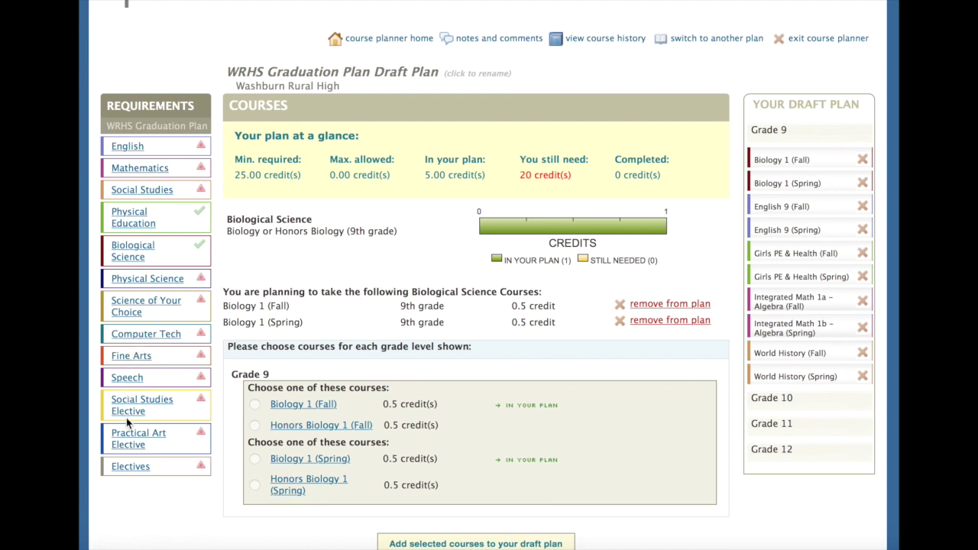
left_click(130, 466)
scroll(302, 428, "down", 2)
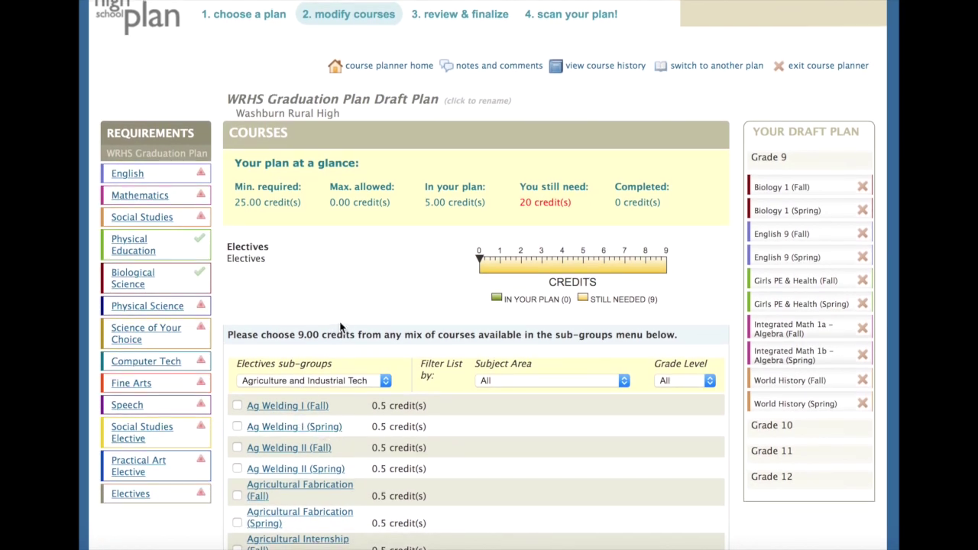
Filter the electives to 9th Grade, keeping sub-group and subject at All
left_click(366, 381)
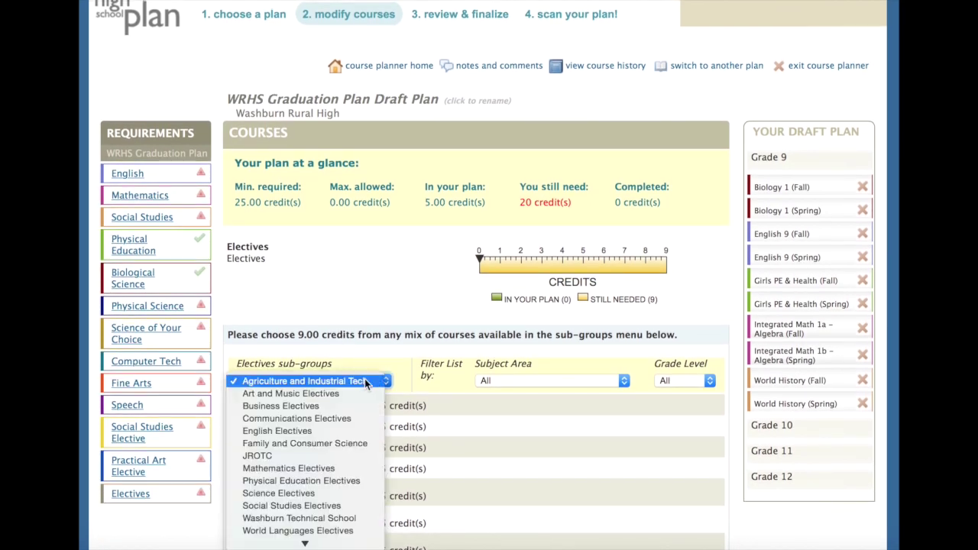
left_click(451, 381)
left_click(548, 381)
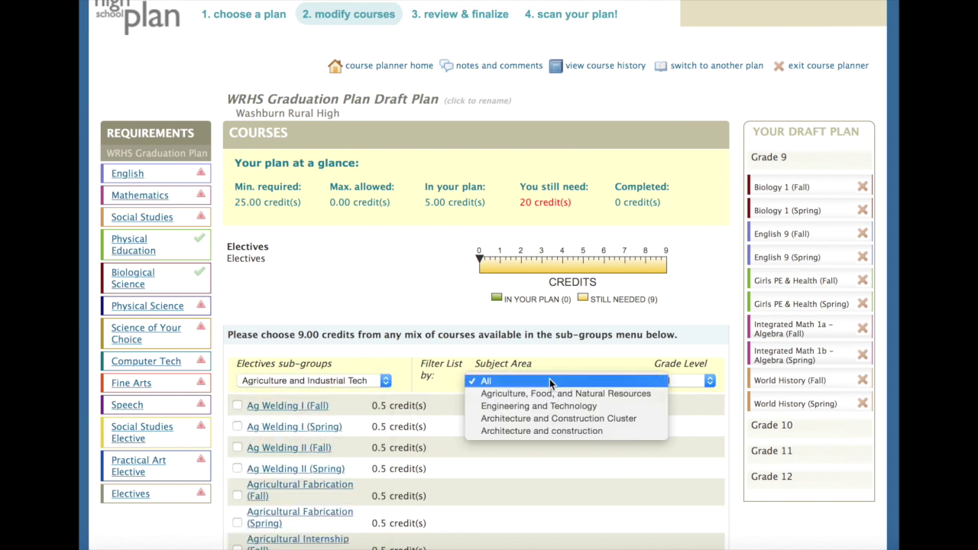
left_click(604, 365)
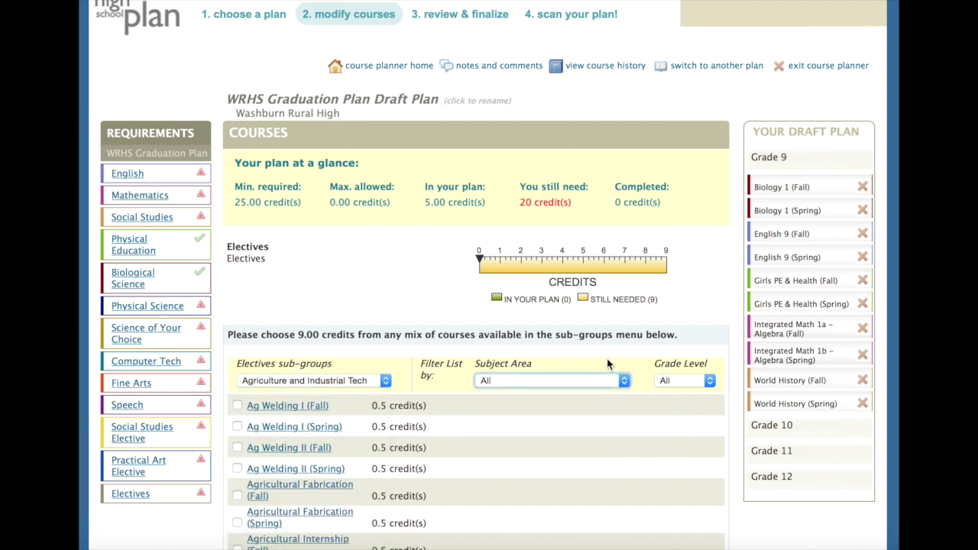
left_click(688, 384)
left_click(686, 394)
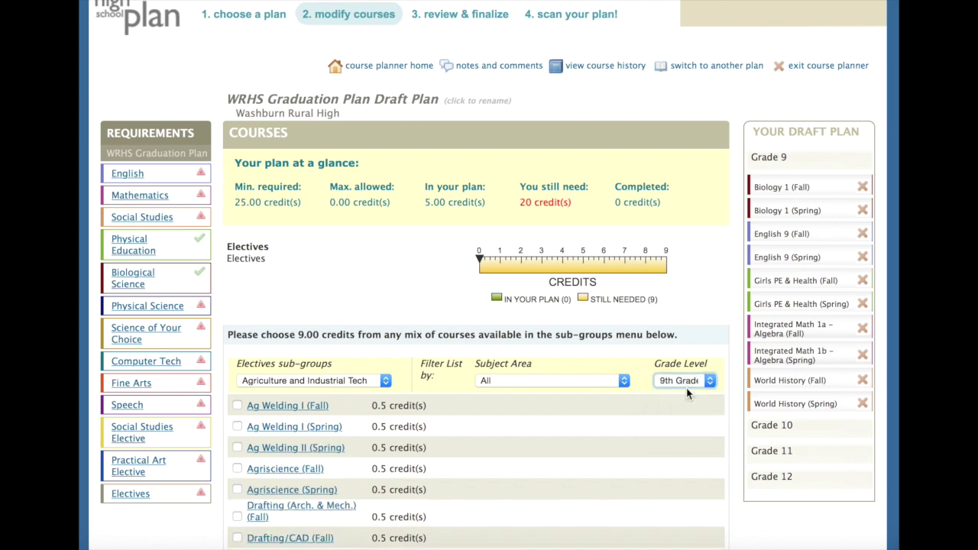
scroll(470, 310, "down", 2)
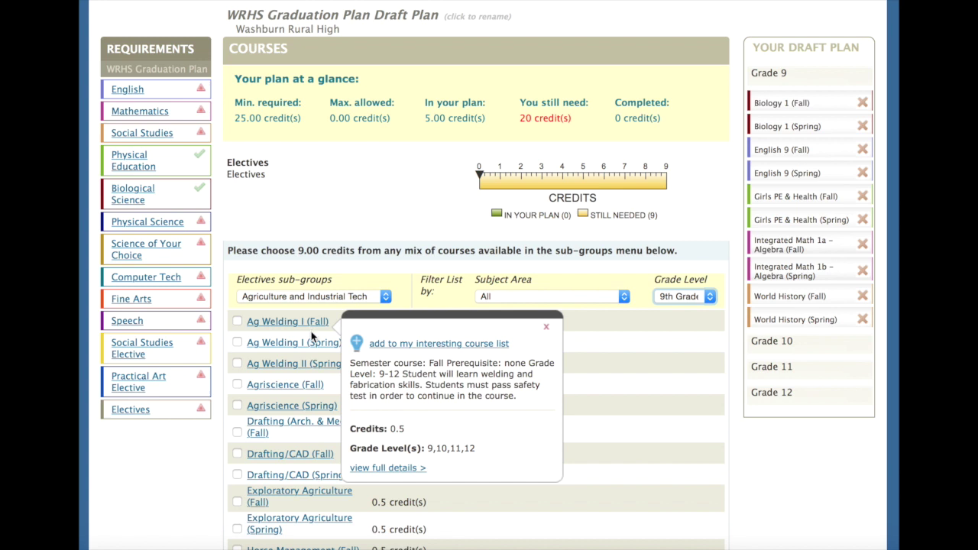
mouse_move(313, 343)
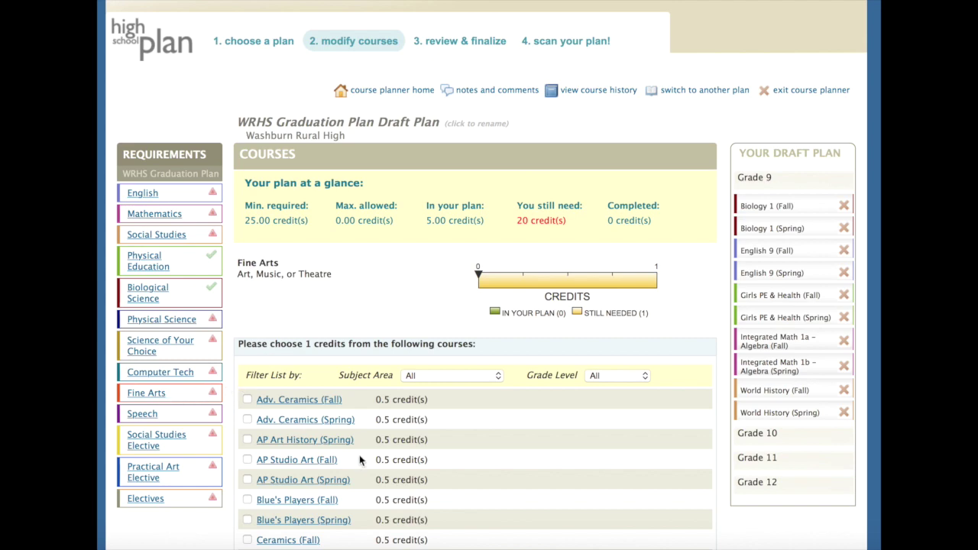
Try adding Drawing (Fall), then cancel because it is offered only in grades 10–12
scroll(359, 459, "down", 5)
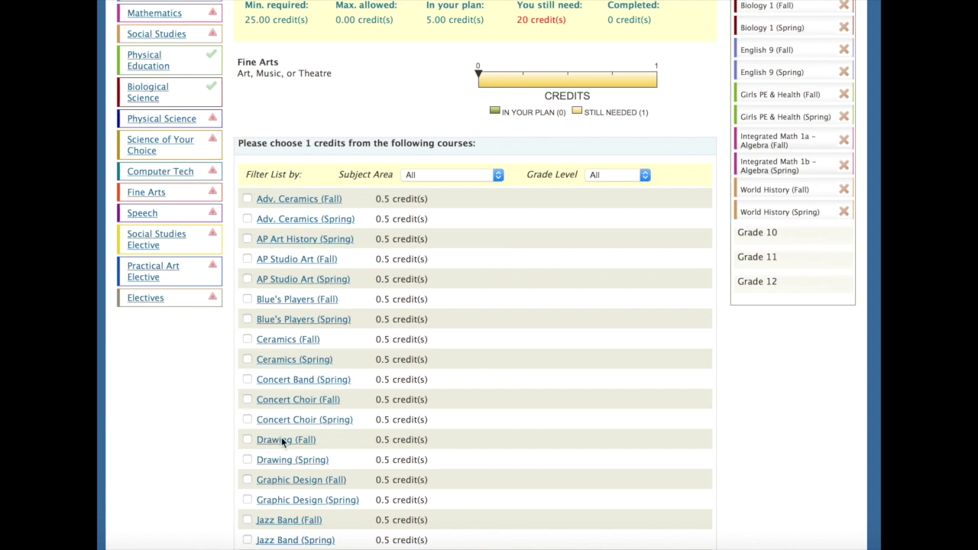
left_click(290, 443)
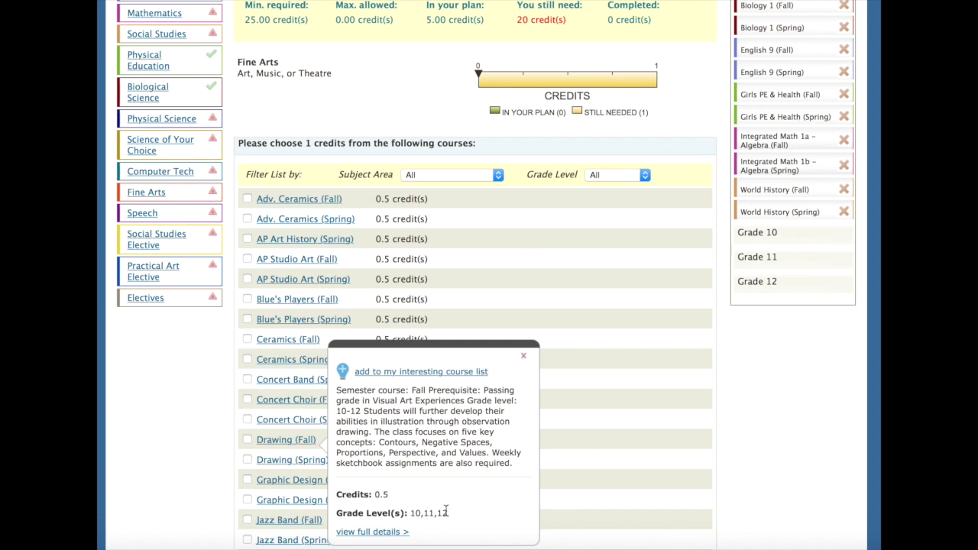
left_click(524, 356)
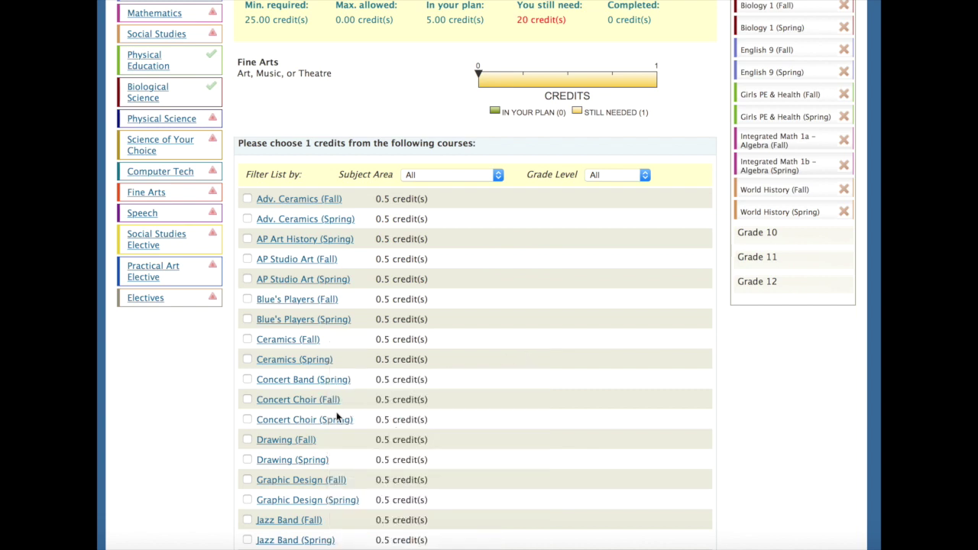
left_click(247, 440)
scroll(222, 486, "down", 15)
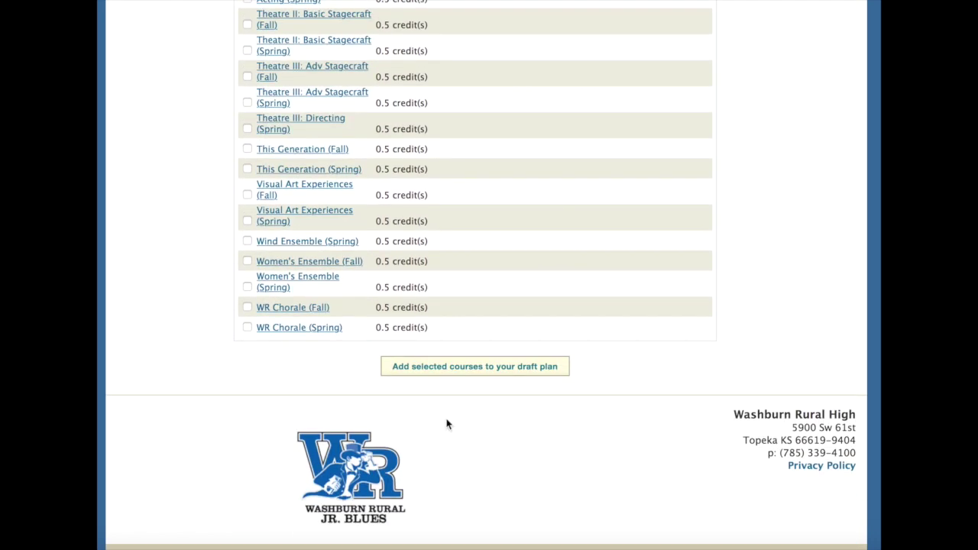
left_click(488, 366)
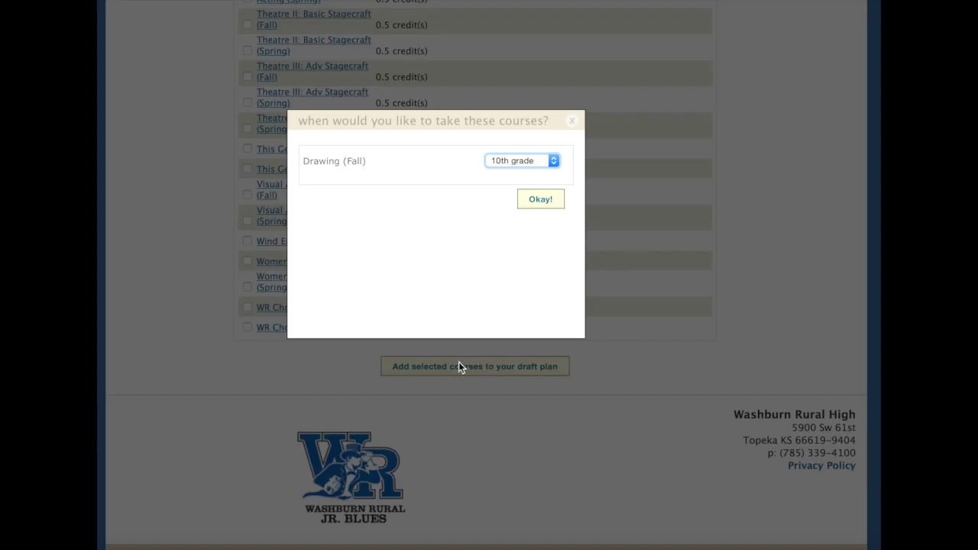
left_click(556, 162)
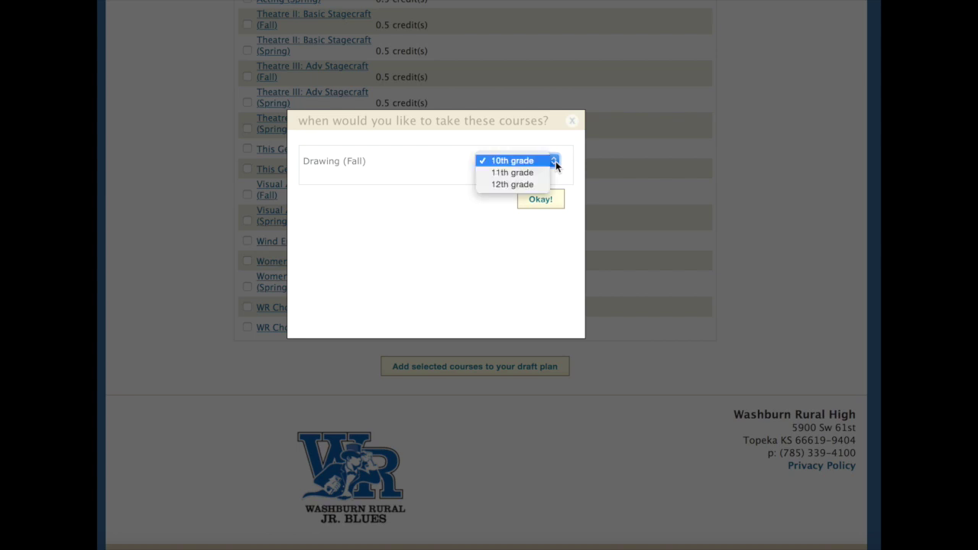
left_click(490, 149)
left_click(569, 123)
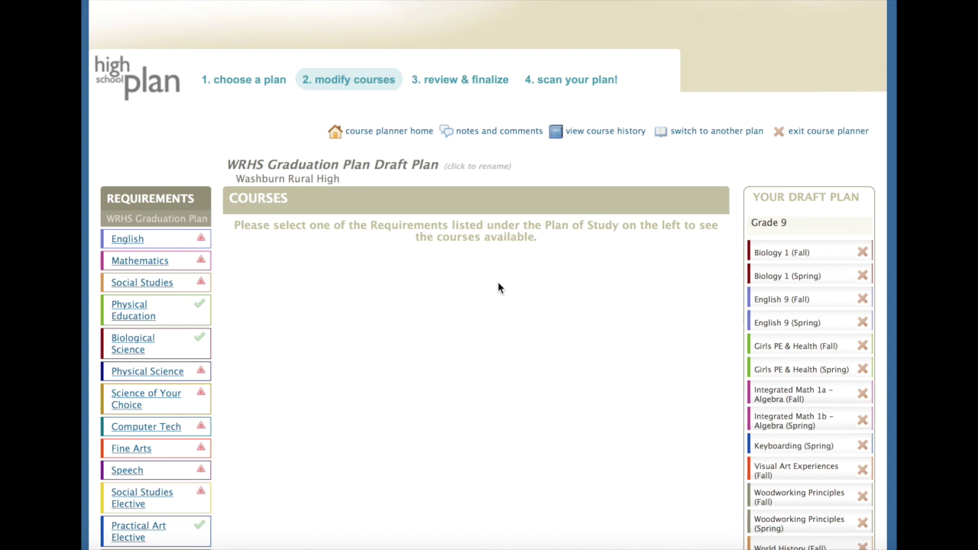
Open review & finalize and view the draft by grade level: 7 credits in Grade 9
left_click(461, 81)
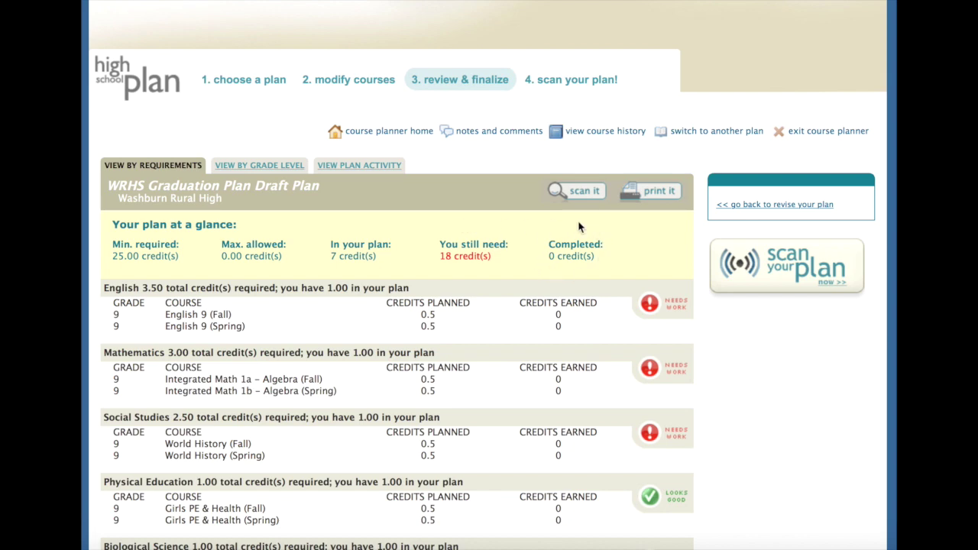
scroll(439, 386, "down", 1)
scroll(437, 387, "down", 3)
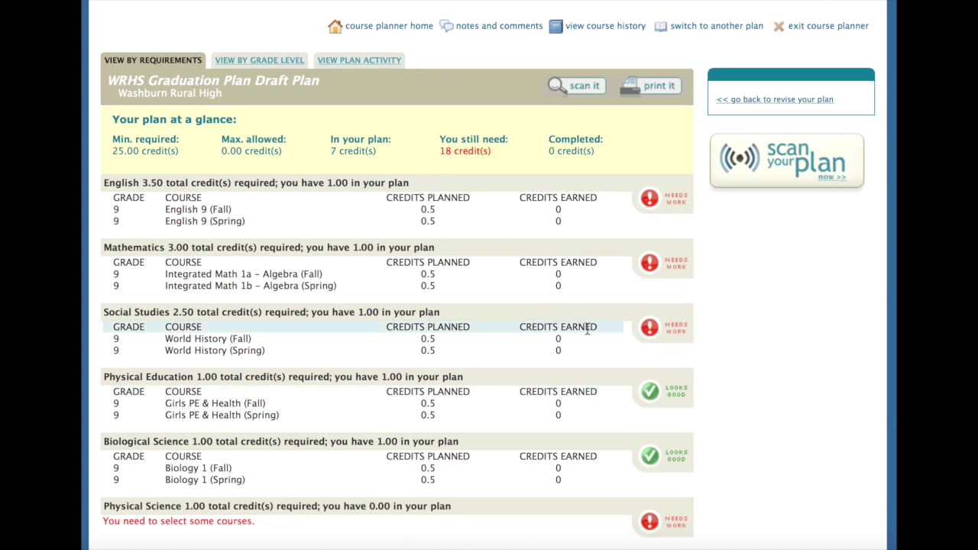
scroll(587, 328, "up", 2)
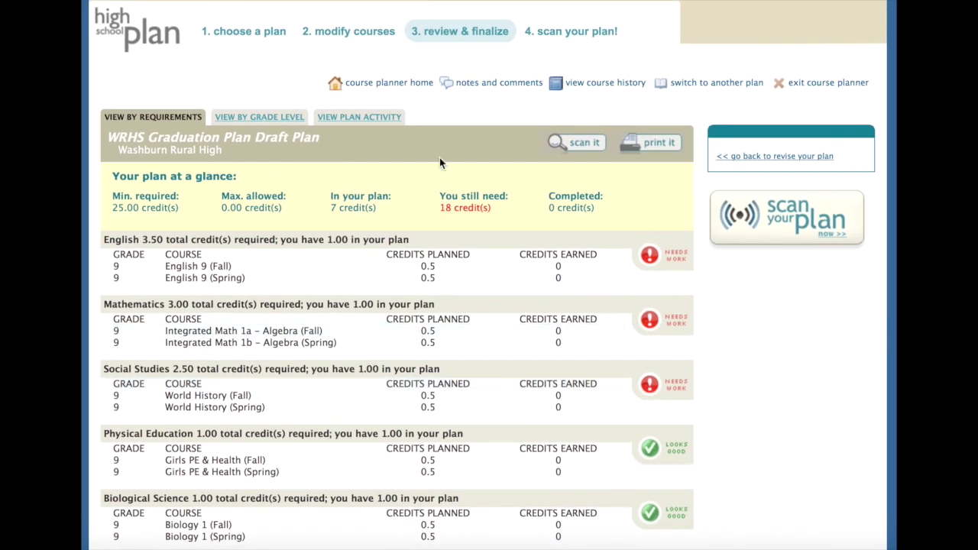
left_click(258, 117)
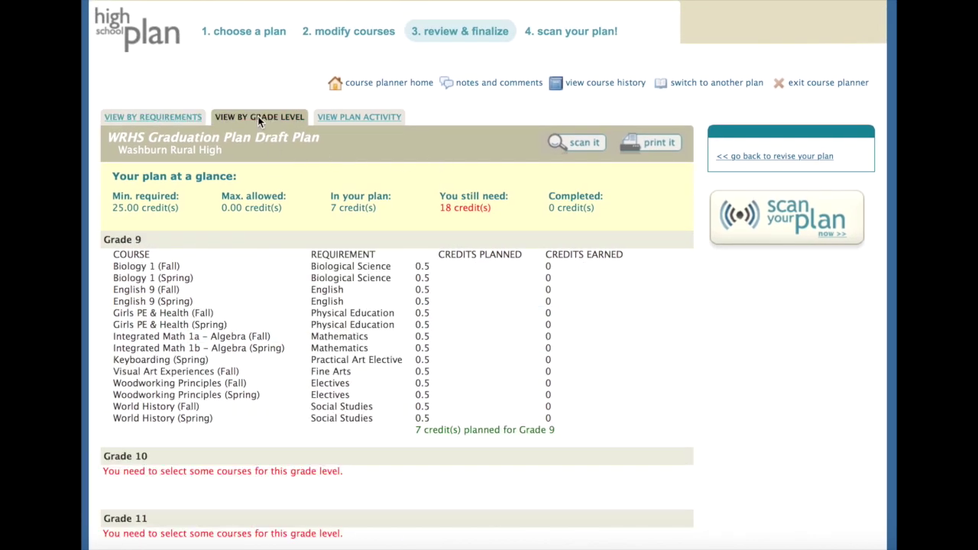